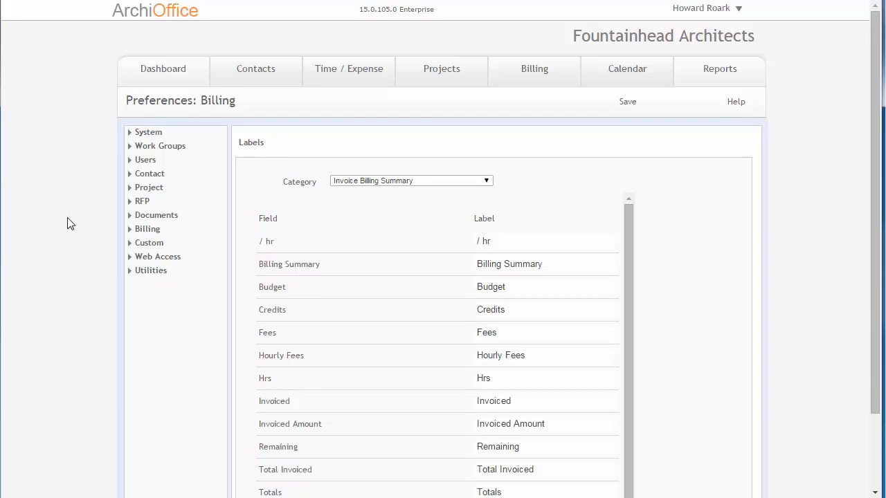
# Step: Open the custom reports preferences and delete the existing MyCustomReport entry
pyautogui.click(132, 244)
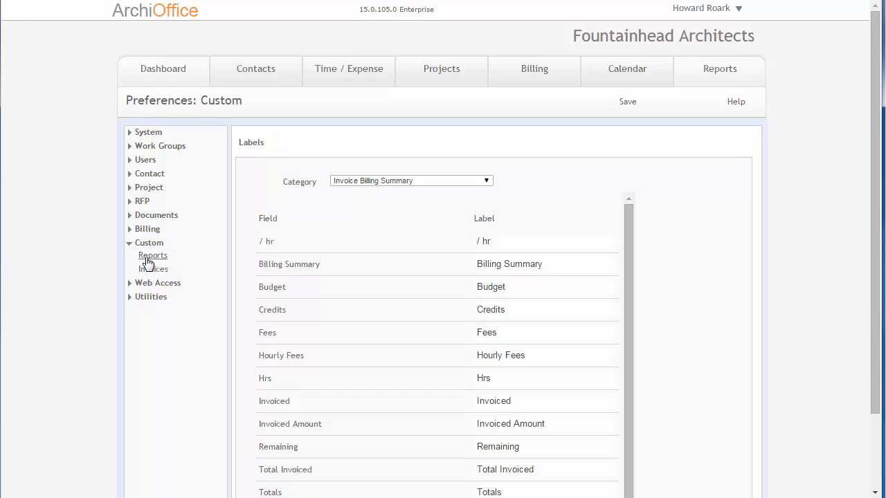
pyautogui.click(149, 256)
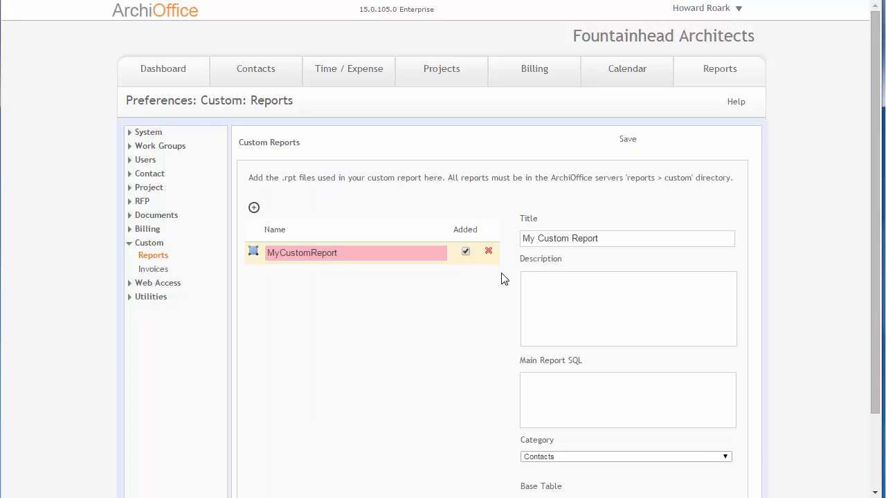
pyautogui.click(488, 251)
pyautogui.click(463, 106)
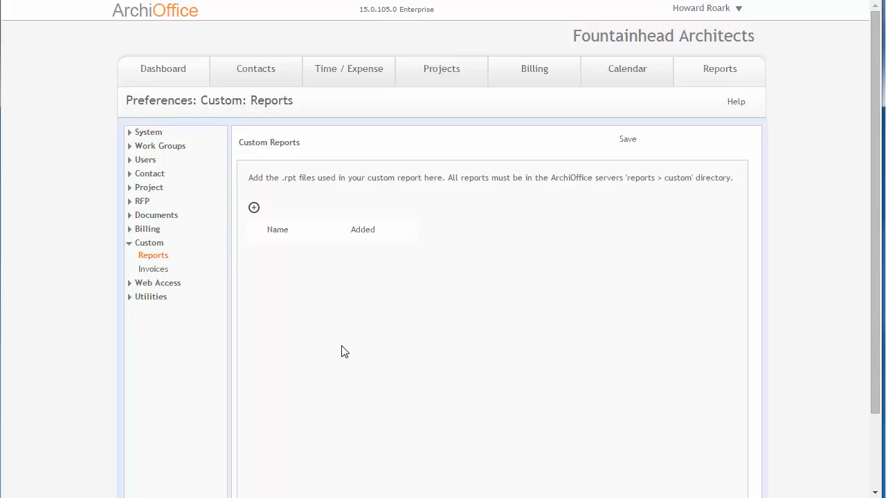
# Step: Upload CustomProfitAccrued.rpt from the Desktop as a custom report, mark it as added and save
pyautogui.click(255, 209)
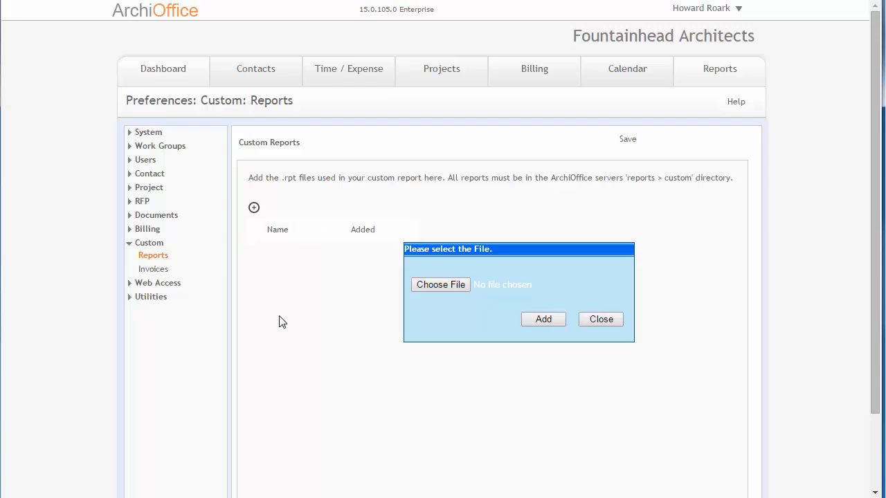
pyautogui.moveTo(510, 250); pyautogui.dragTo(477, 250)
pyautogui.click(446, 285)
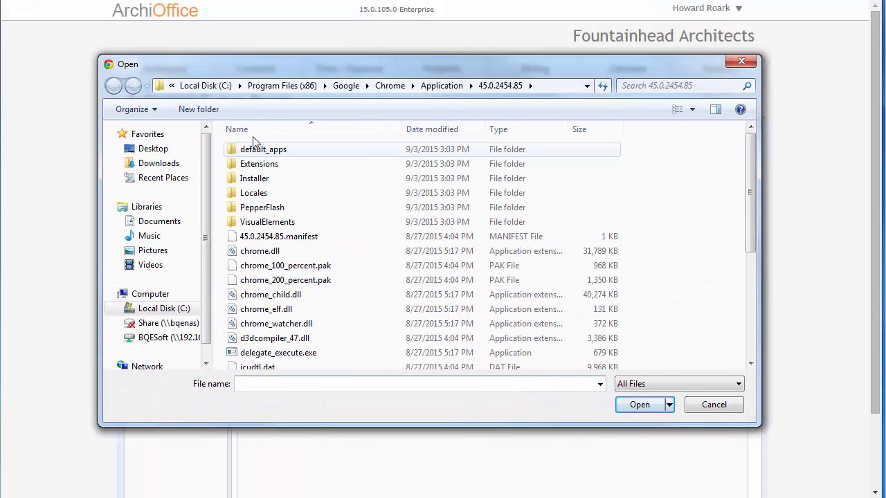
pyautogui.click(148, 150)
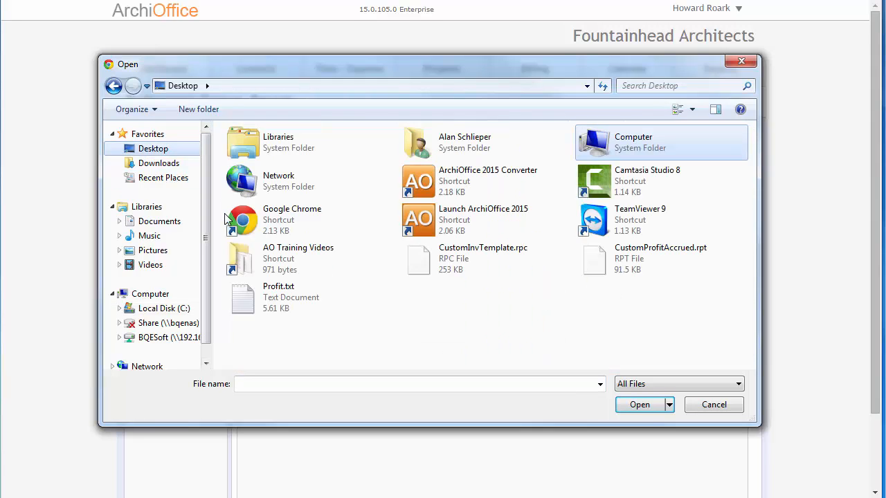
pyautogui.click(631, 263)
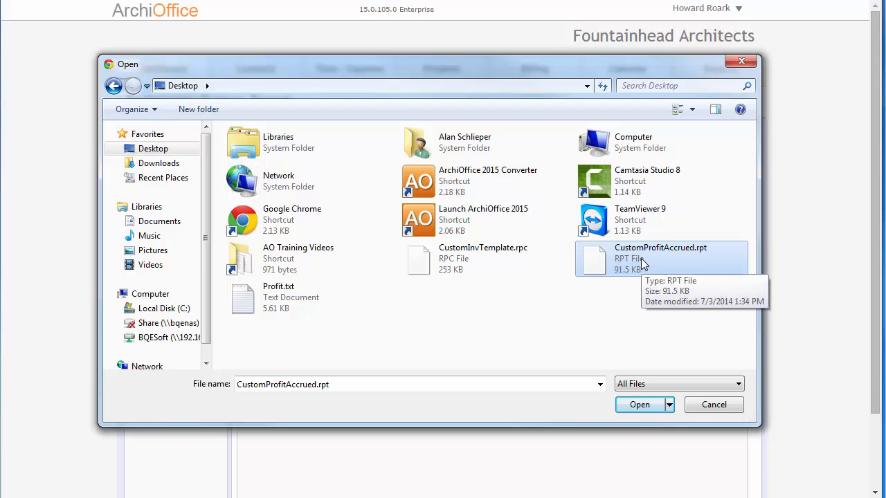
pyautogui.click(633, 407)
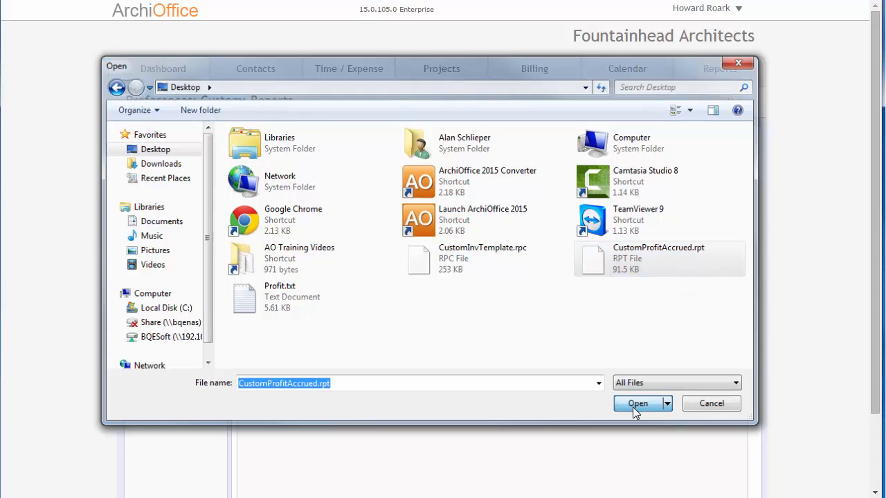
pyautogui.click(543, 319)
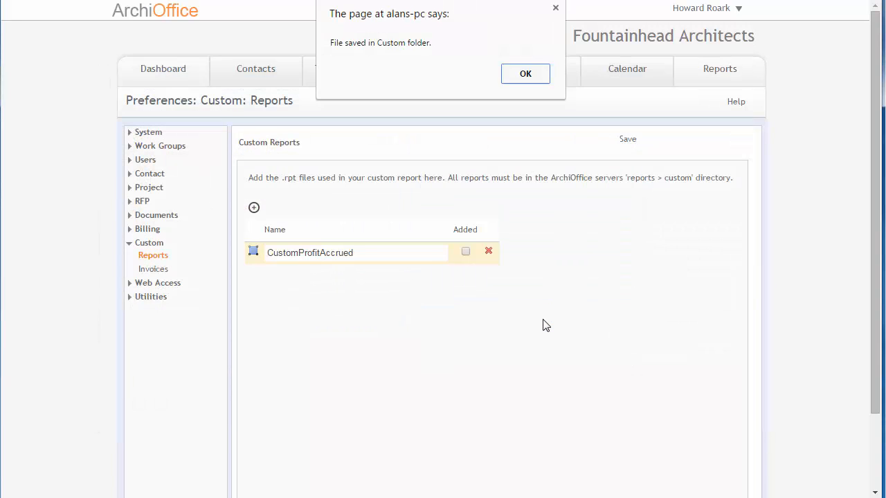
pyautogui.moveTo(468, 12); pyautogui.dragTo(471, 59)
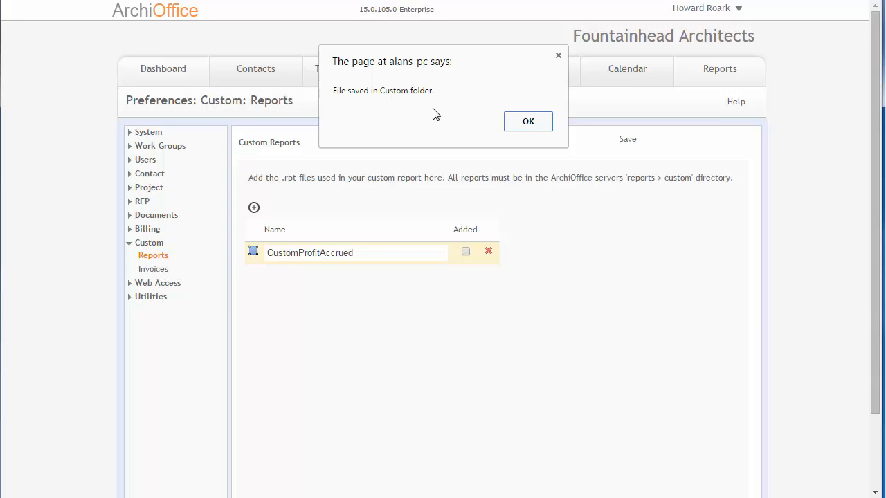
pyautogui.click(528, 122)
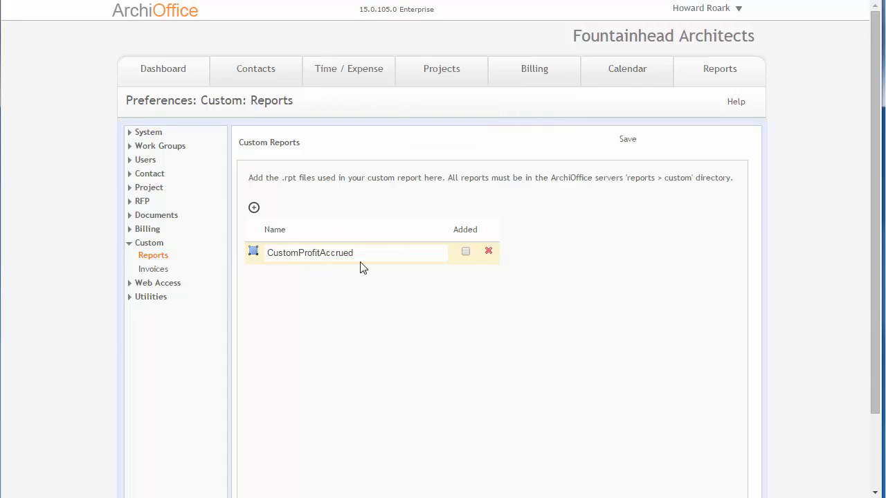
pyautogui.click(630, 144)
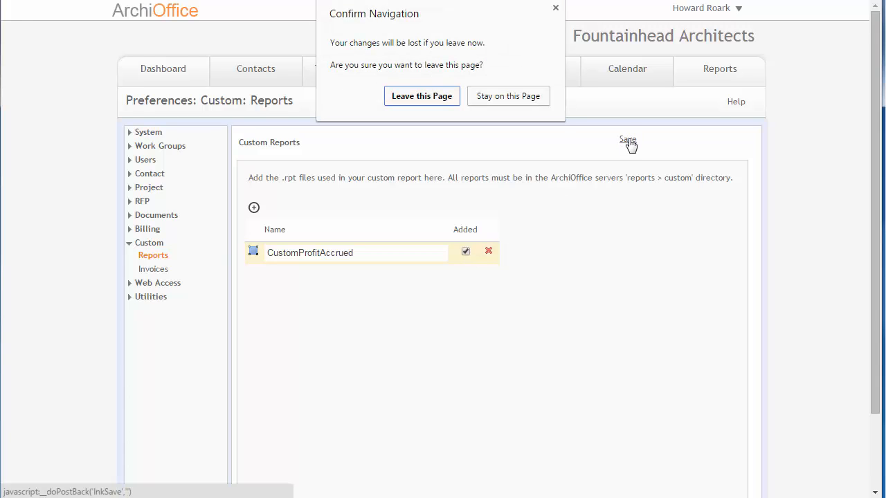
pyautogui.click(414, 101)
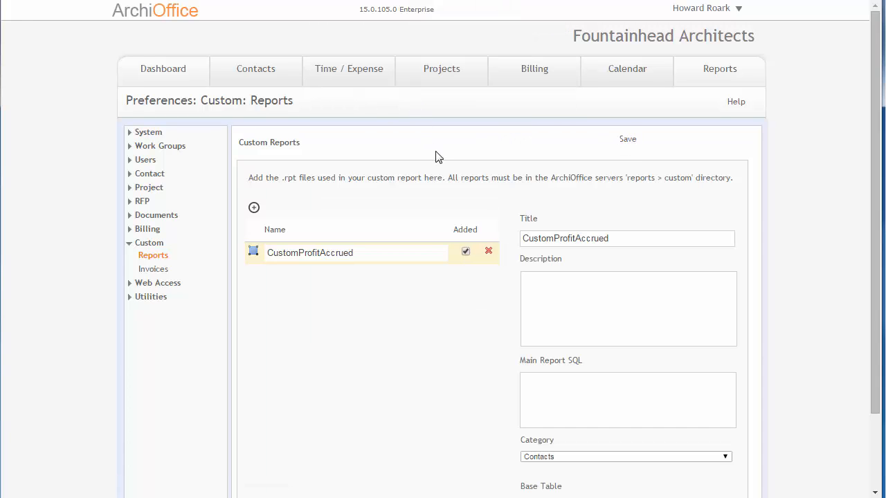
# Step: Copy the entire query from Profit.txt in Notepad and paste it as the Main Report SQL of CustomProfitAccrued
pyautogui.scroll(-1, 450, 193)
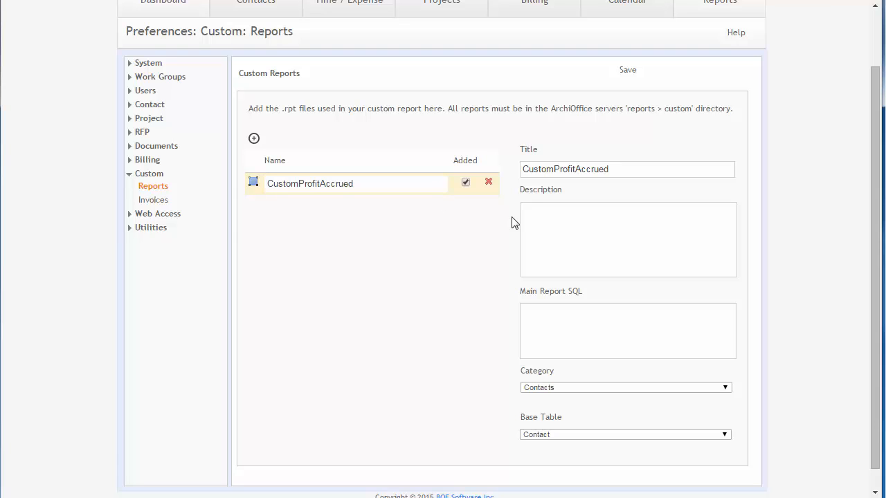
pyautogui.click(522, 169)
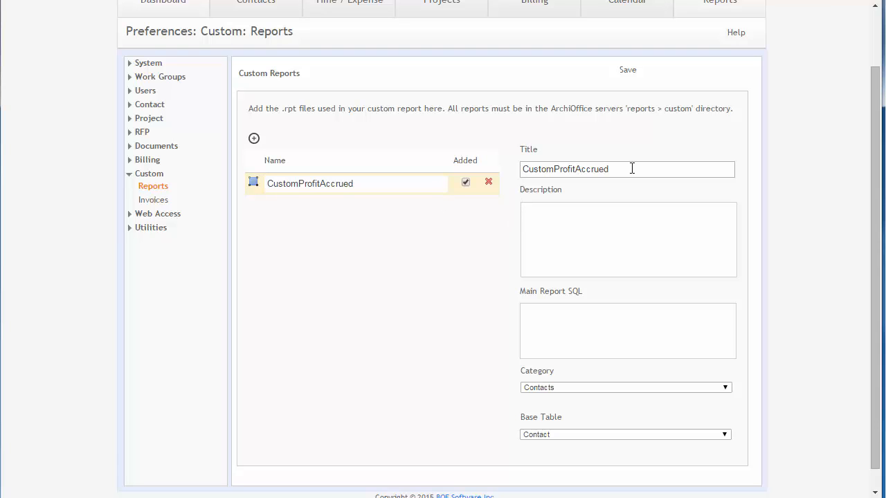
pyautogui.click(593, 235)
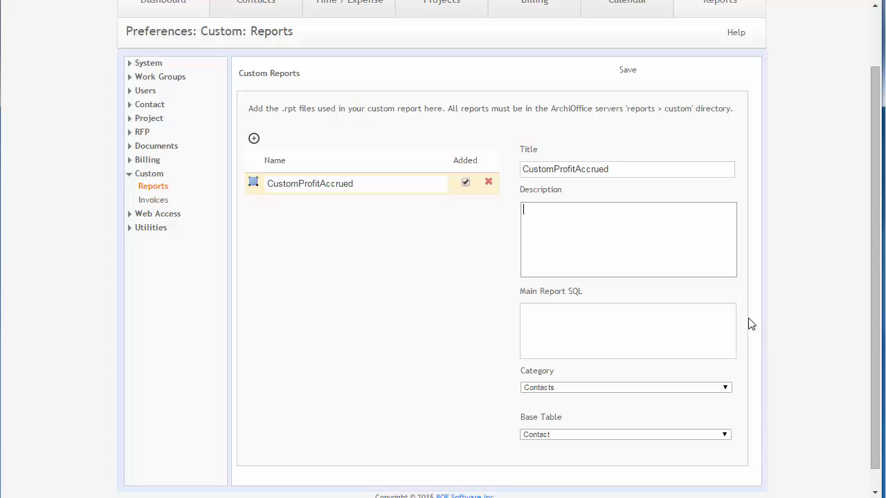
pyautogui.click(537, 317)
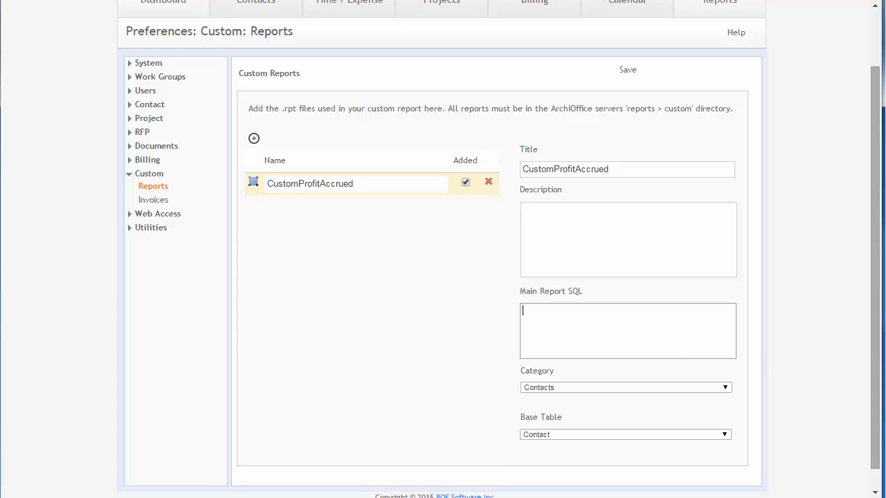
pyautogui.doubleClick(885, 374)
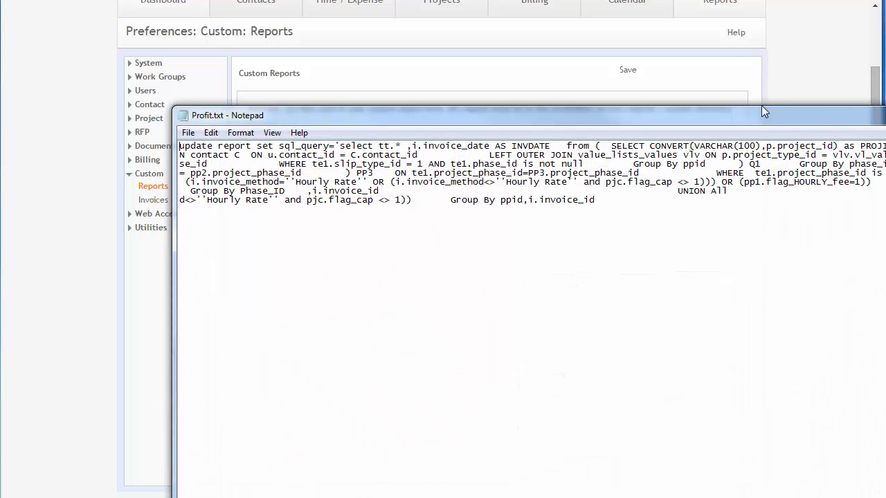
pyautogui.moveTo(782, 116); pyautogui.dragTo(616, 69)
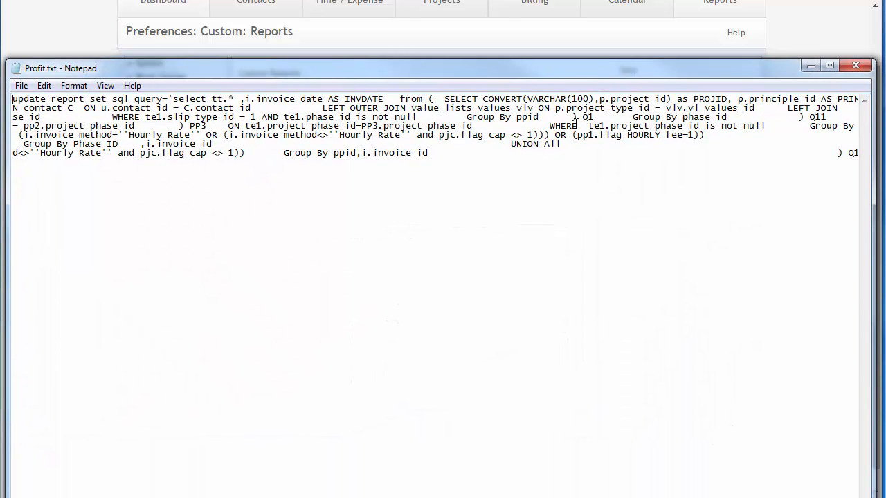
pyautogui.hotkey('ctrl', 'a')
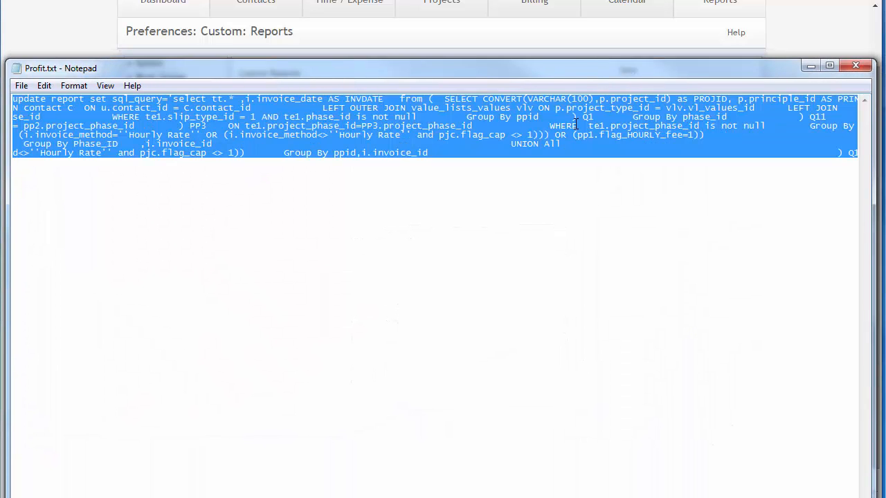
pyautogui.click(855, 65)
pyautogui.hotkey('ctrl', 'v')
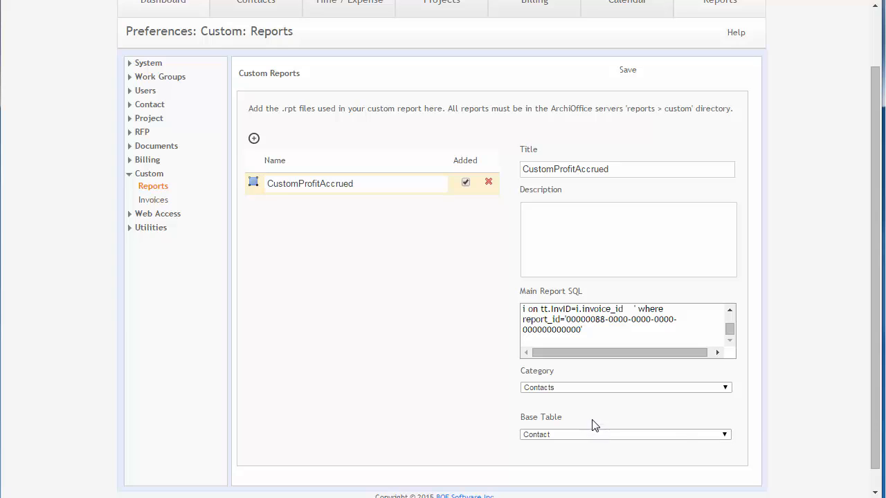
# Step: Set the report's category to Projects and its base table to Project, and save the custom report
pyautogui.click(589, 388)
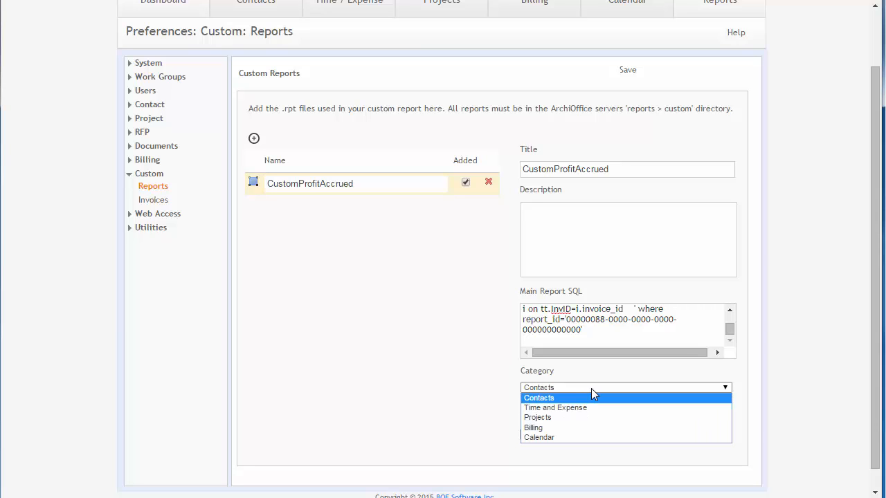
pyautogui.click(566, 417)
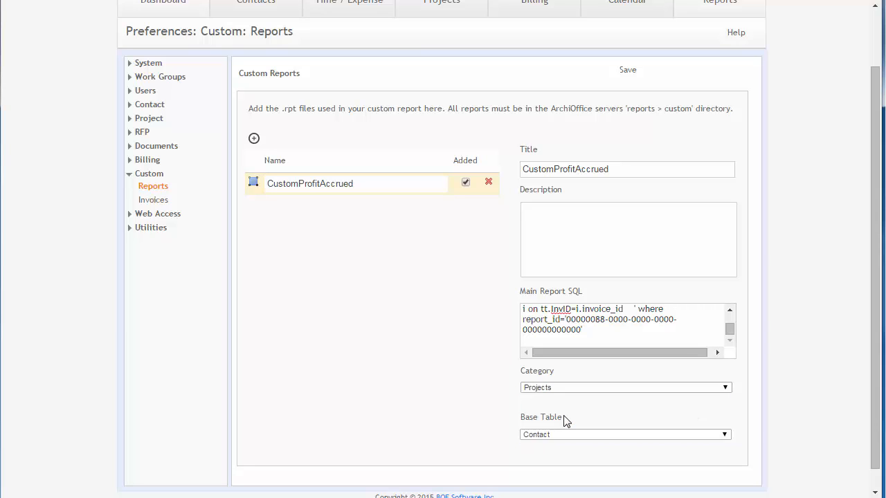
pyautogui.click(565, 433)
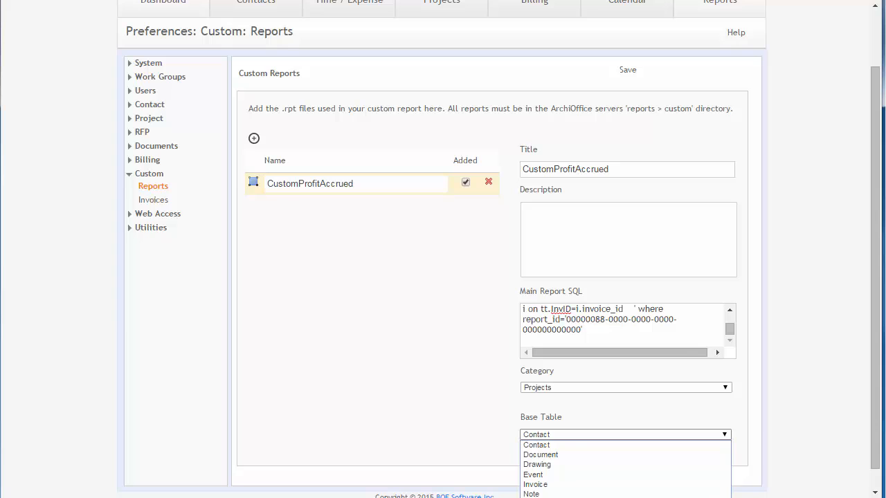
pyautogui.click(536, 497)
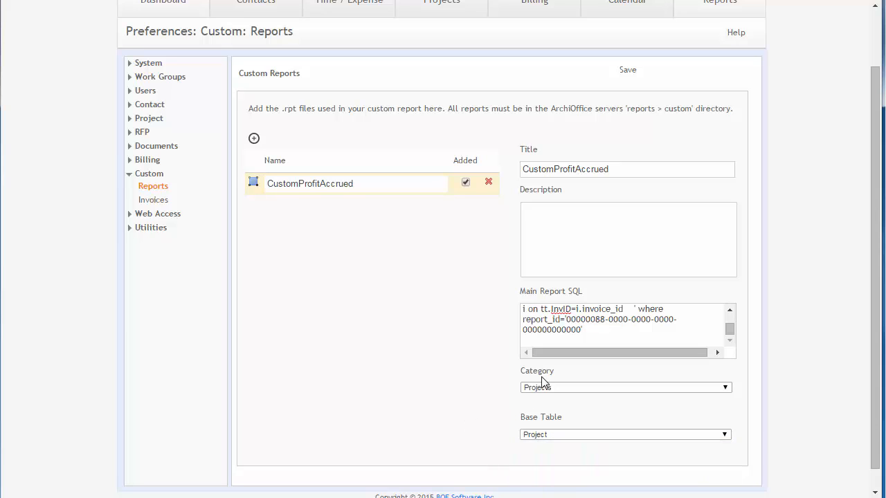
pyautogui.click(626, 72)
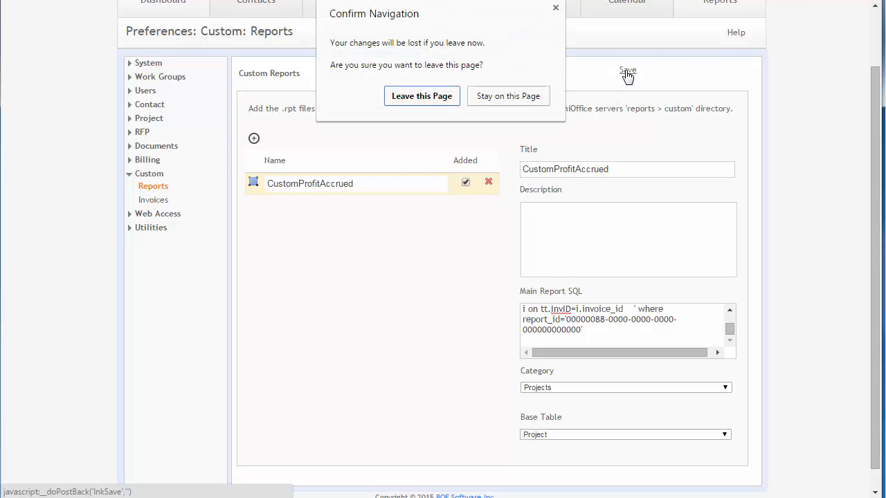
pyautogui.click(429, 100)
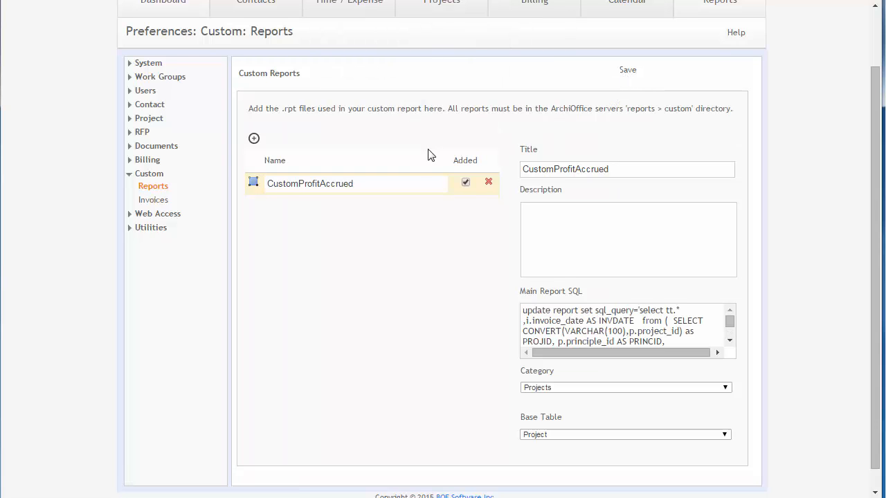
# Step: Open the CustomProfitAccrued report from the Projects group of the standard reports and show its output options
pyautogui.scroll(1, 425, 169)
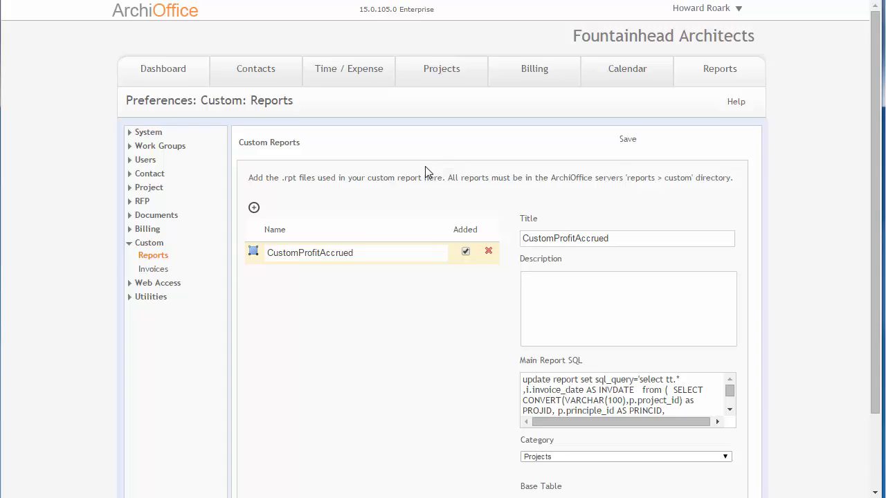
pyautogui.scroll(-1, 425, 170)
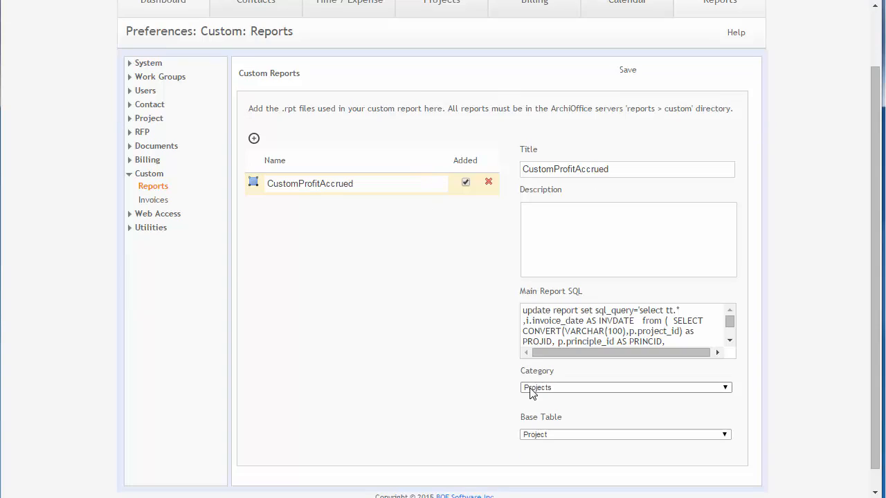
pyautogui.scroll(1, 792, 237)
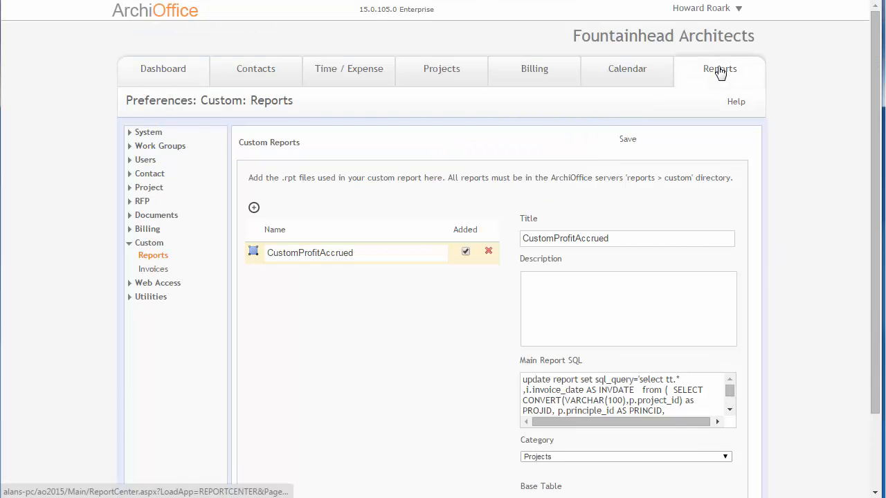
pyautogui.click(720, 71)
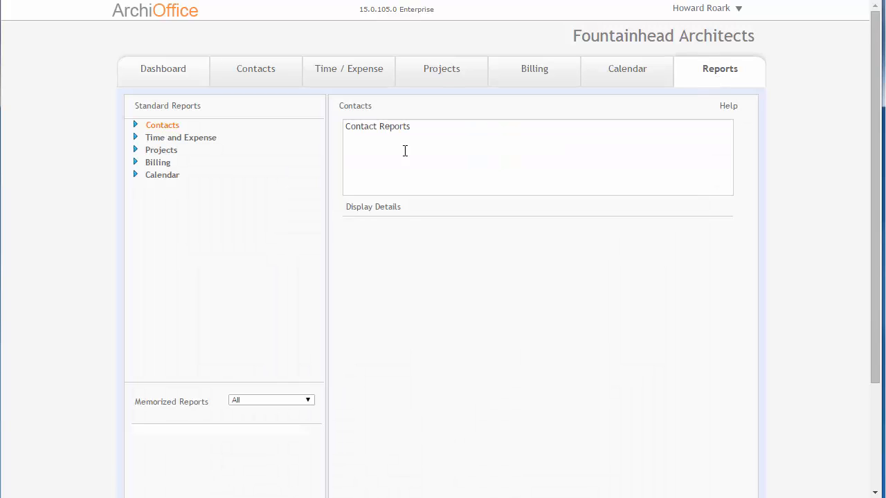
pyautogui.click(136, 149)
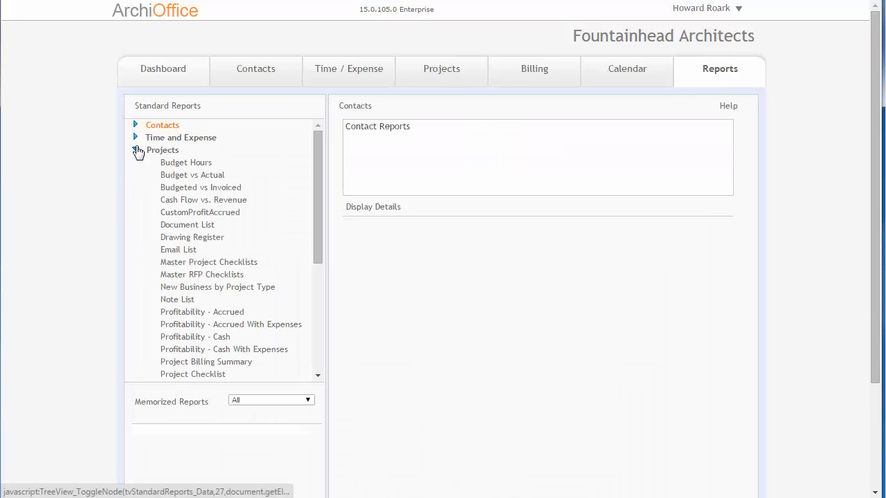
pyautogui.click(215, 219)
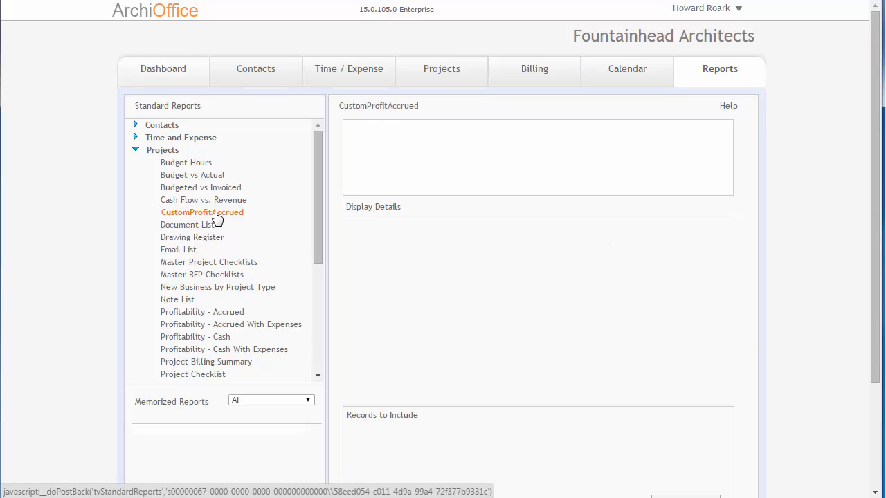
pyautogui.scroll(-2, 214, 219)
pyautogui.scroll(1, 214, 221)
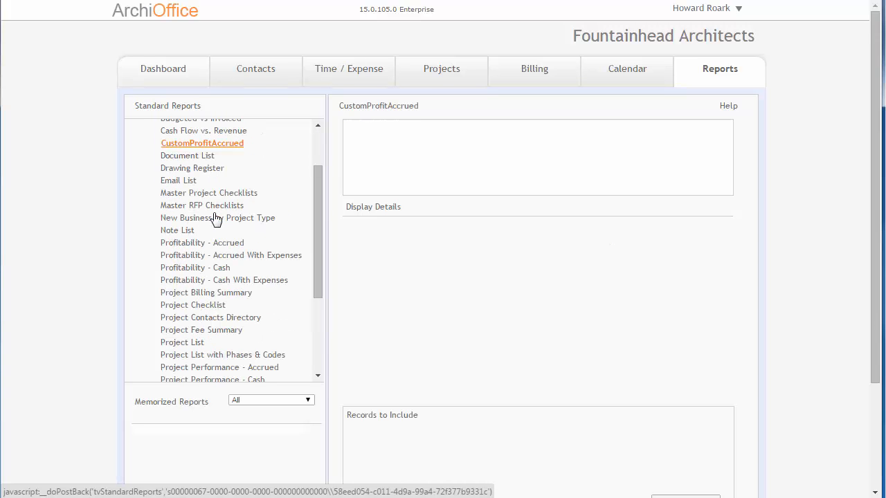
pyautogui.scroll(-2, 803, 364)
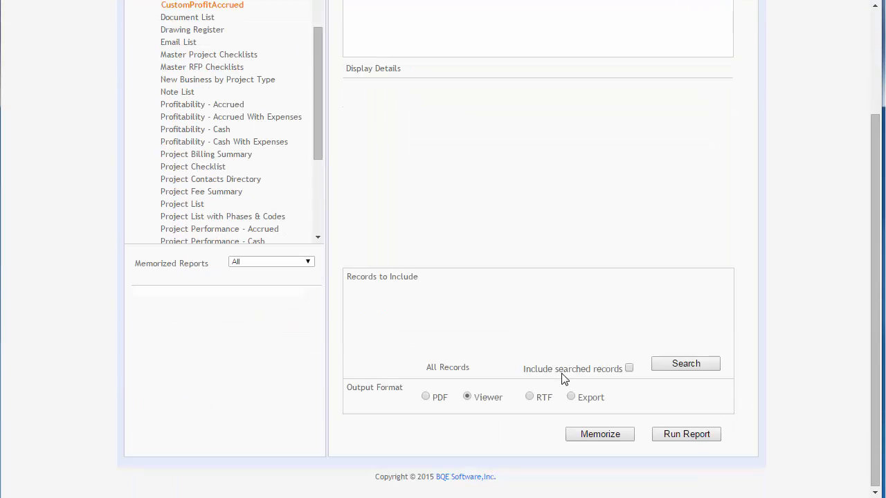
# Step: Open the custom invoices preferences and delete the existing MyCustomInvoice entry
pyautogui.scroll(2, 562, 378)
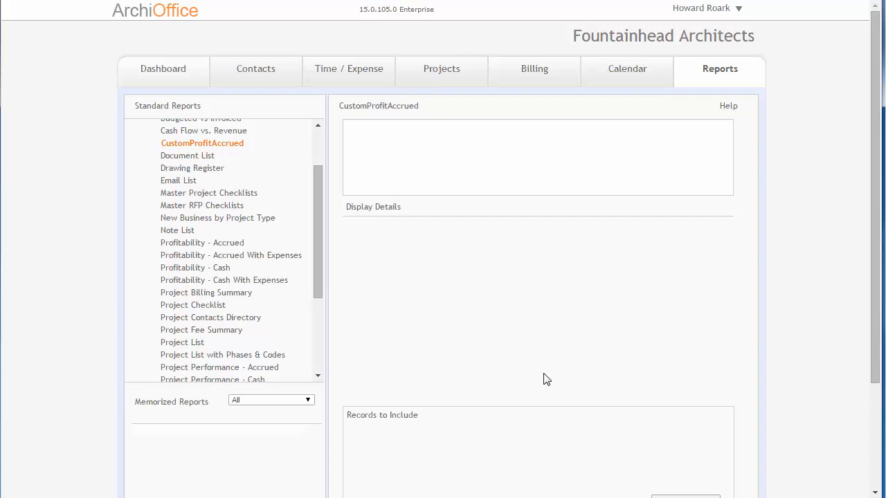
pyautogui.moveTo(689, 20)
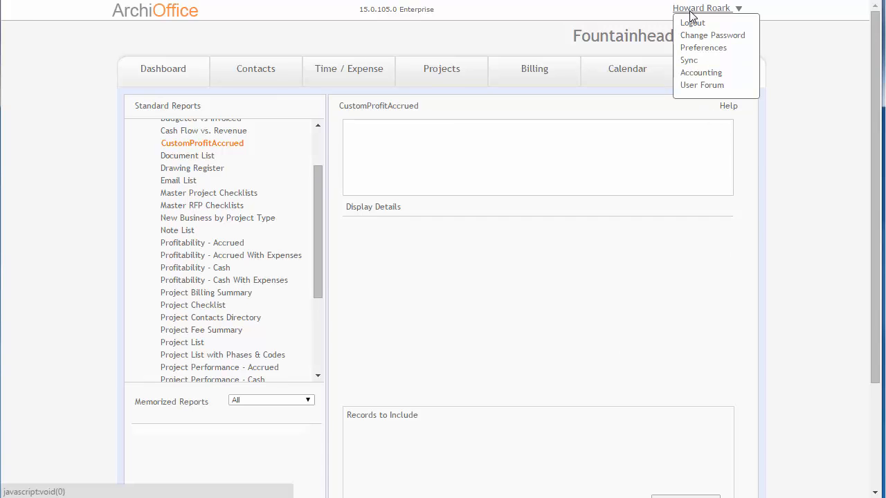
pyautogui.click(698, 50)
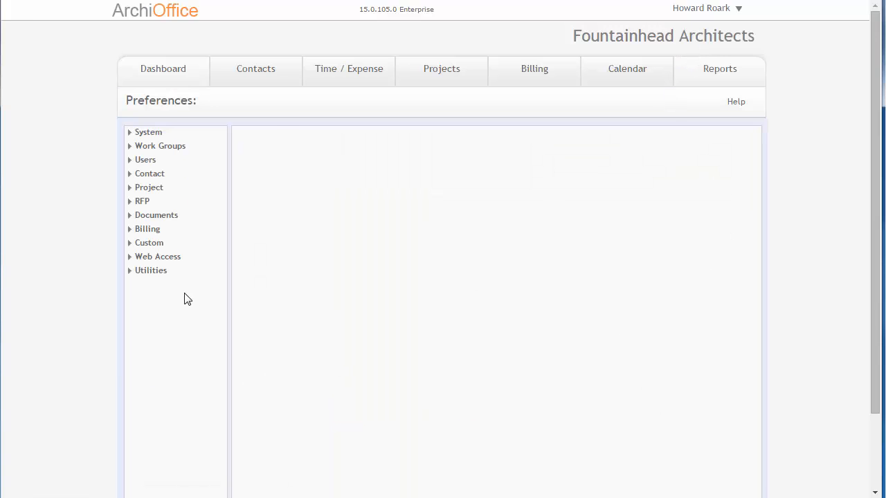
pyautogui.click(130, 243)
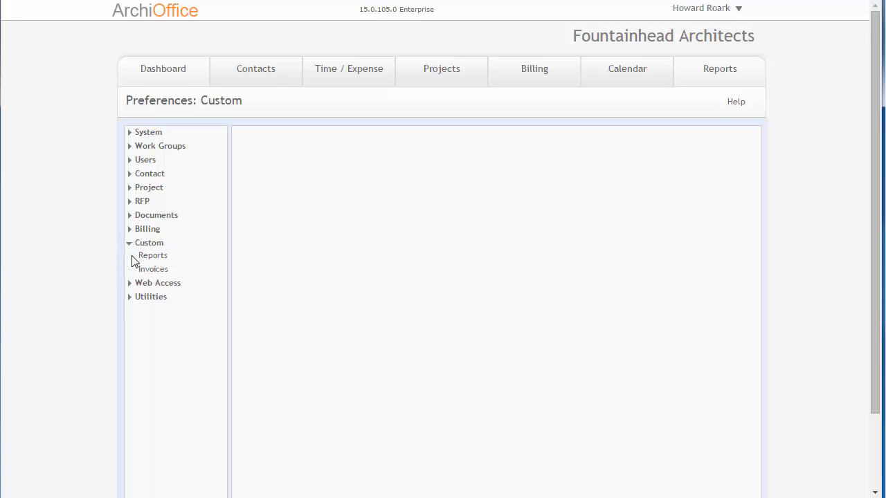
pyautogui.click(148, 272)
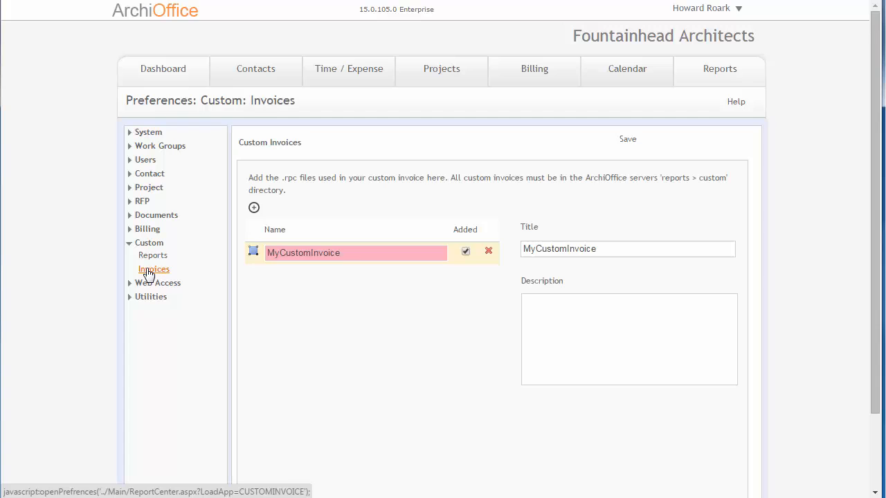
pyautogui.click(489, 253)
pyautogui.click(463, 109)
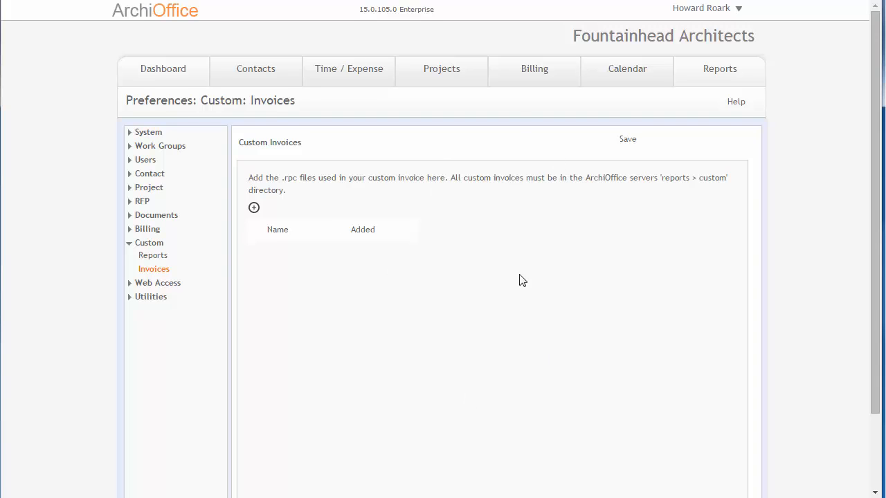
# Step: Upload CustomInvTemplate.rpc from the Desktop as a custom invoice and mark it as added
pyautogui.click(254, 208)
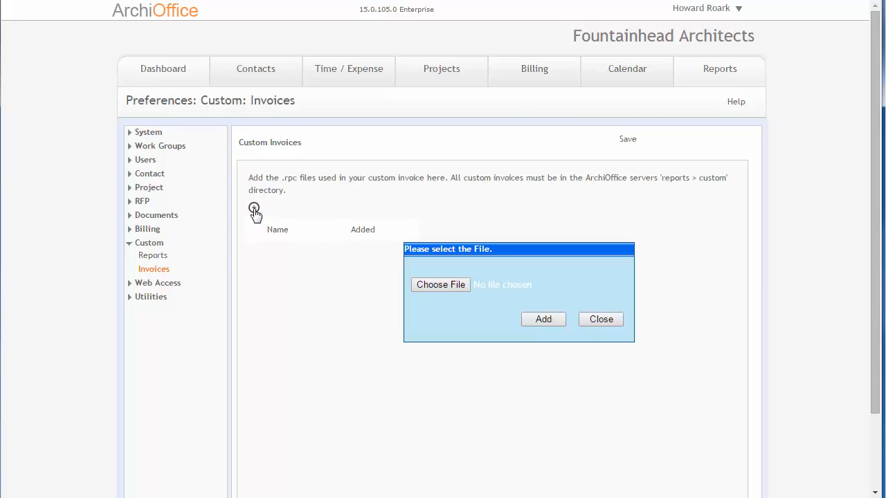
pyautogui.click(449, 286)
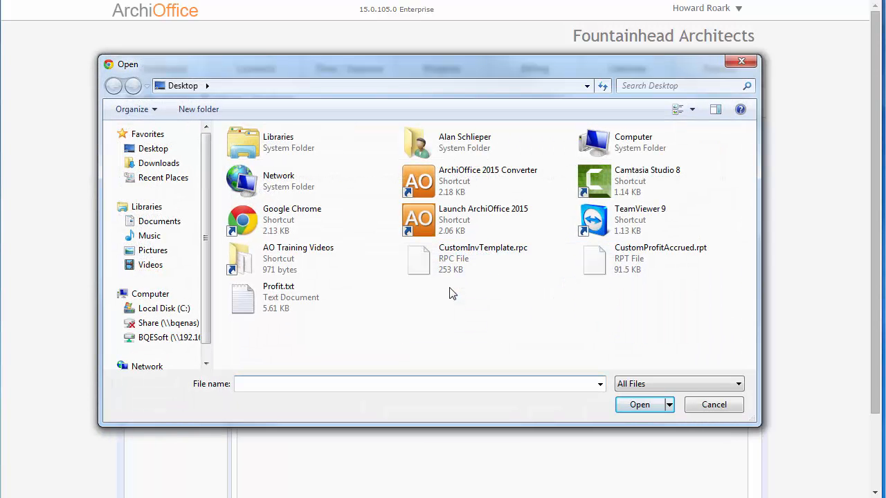
pyautogui.click(460, 255)
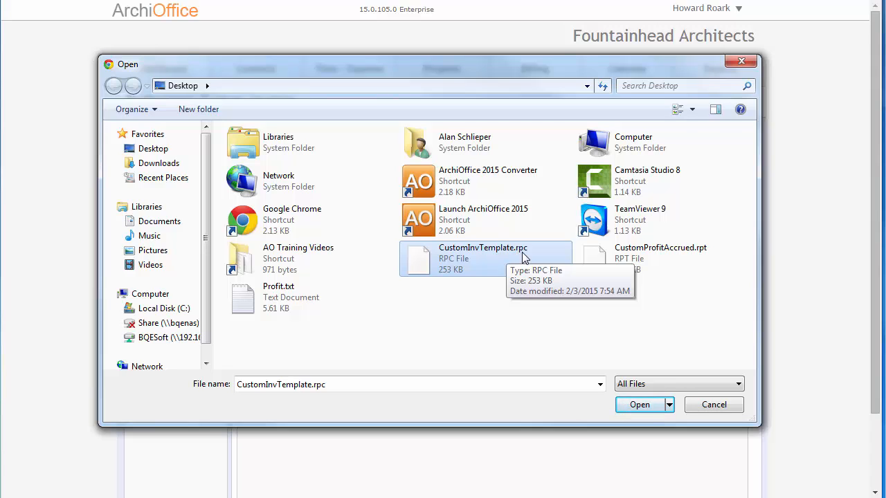
pyautogui.click(687, 254)
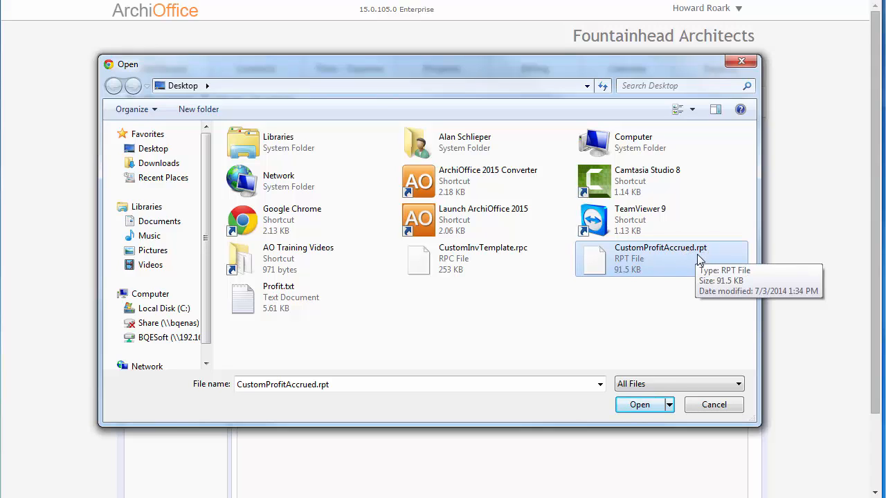
pyautogui.click(448, 267)
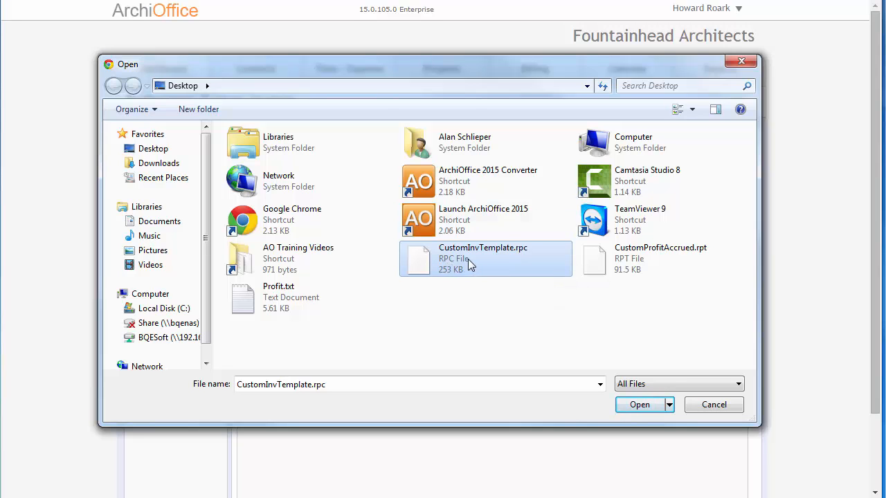
pyautogui.click(640, 404)
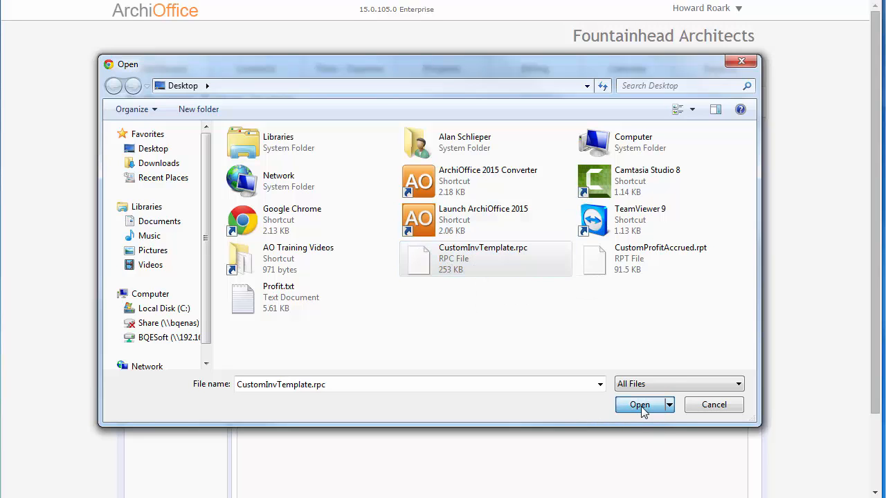
pyautogui.click(541, 321)
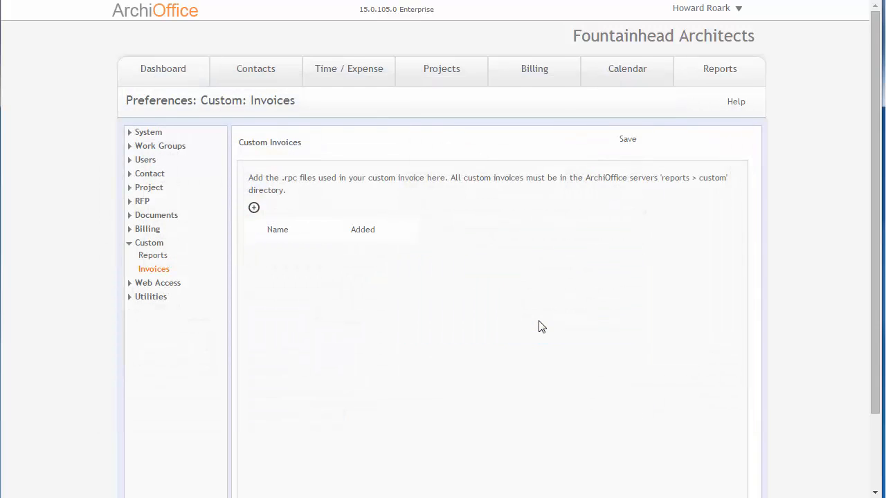
pyautogui.moveTo(425, 11); pyautogui.dragTo(425, 72)
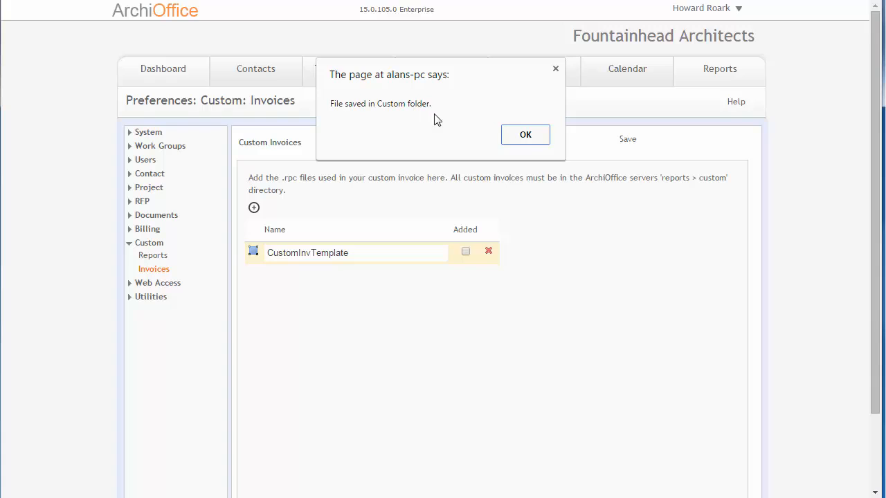
pyautogui.click(525, 138)
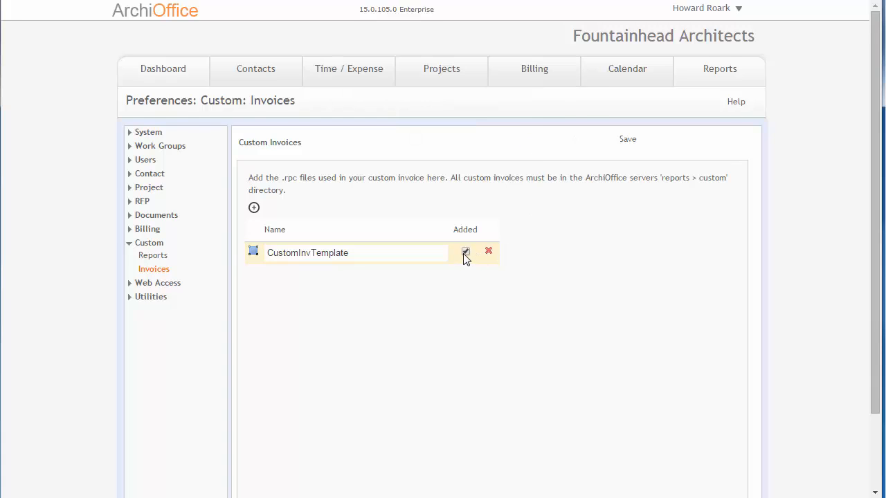
# Step: Save the CustomInvTemplate custom invoice, look over its title and description fields, and save again
pyautogui.click(627, 142)
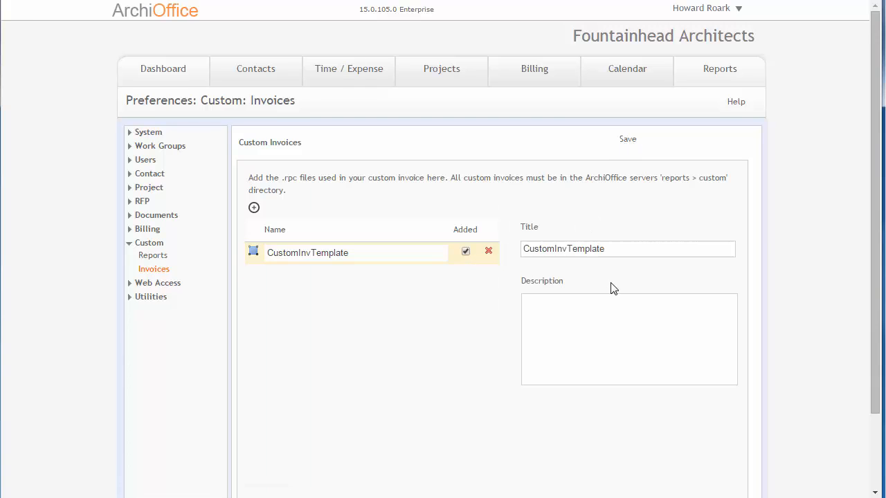
pyautogui.scroll(-3, 612, 287)
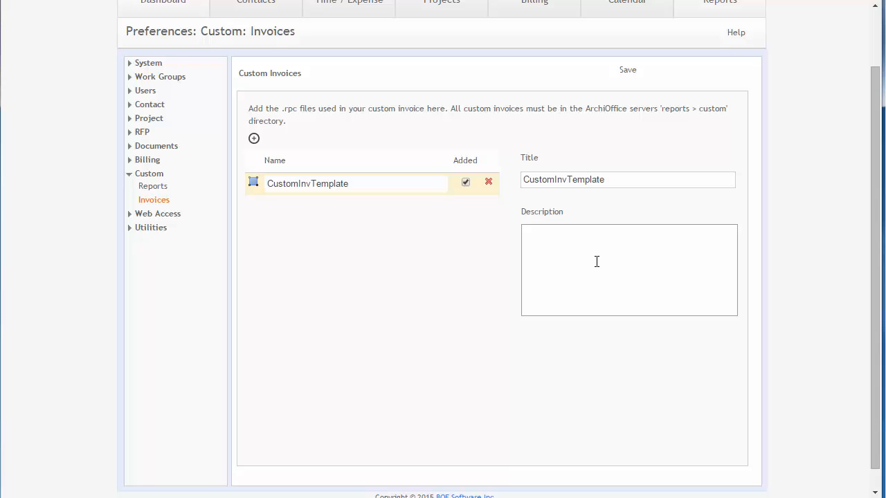
pyautogui.scroll(-1, 601, 260)
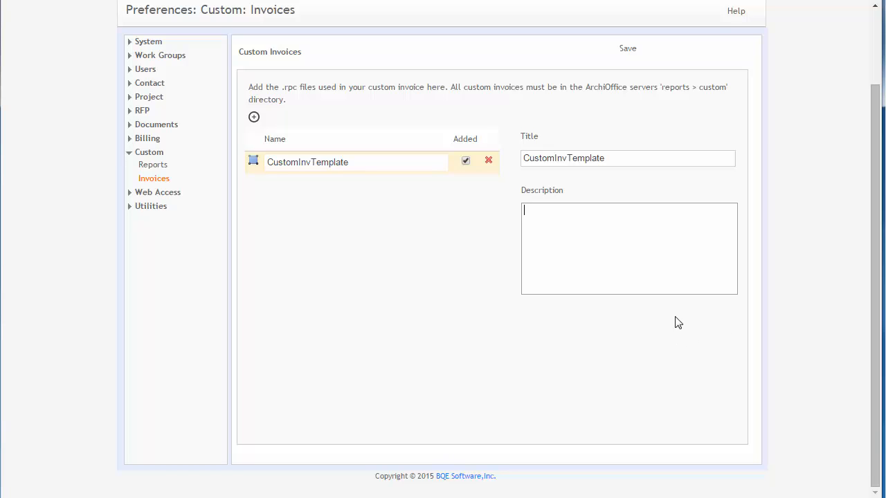
pyautogui.scroll(1, 644, 238)
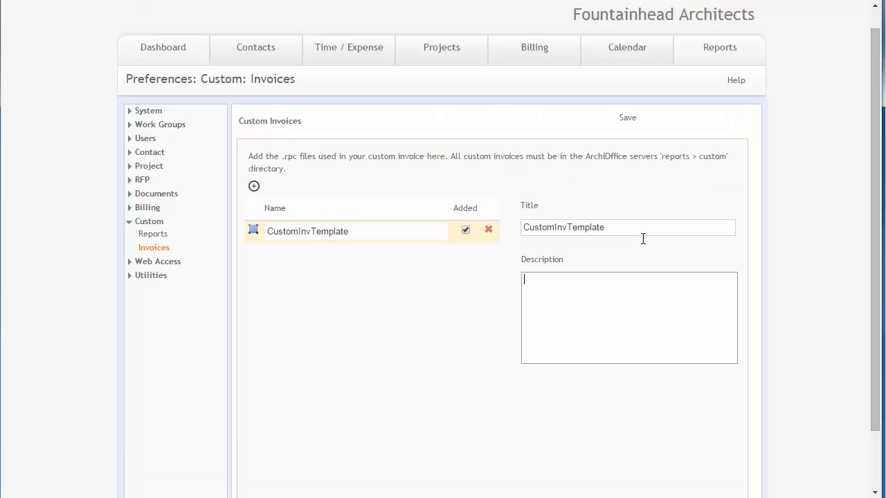
pyautogui.click(627, 119)
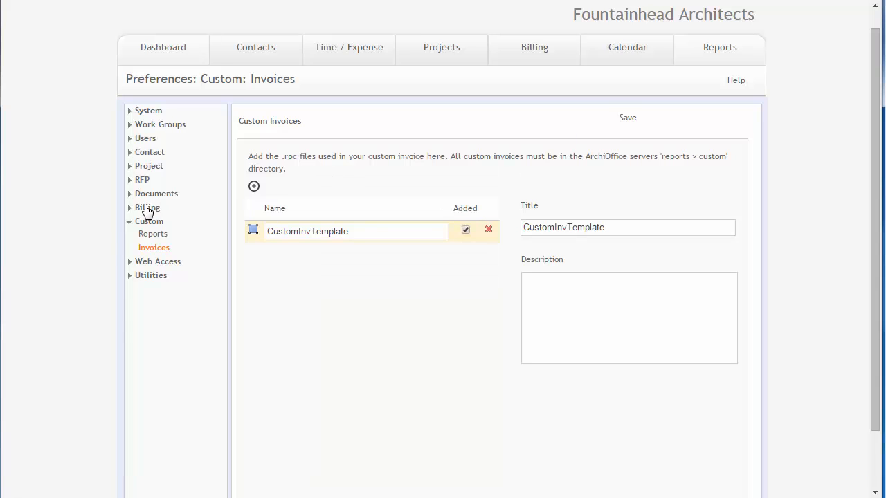
# Step: Choose CustomInvTemplate as the default invoice template in the billing defaults preferences
pyautogui.click(146, 208)
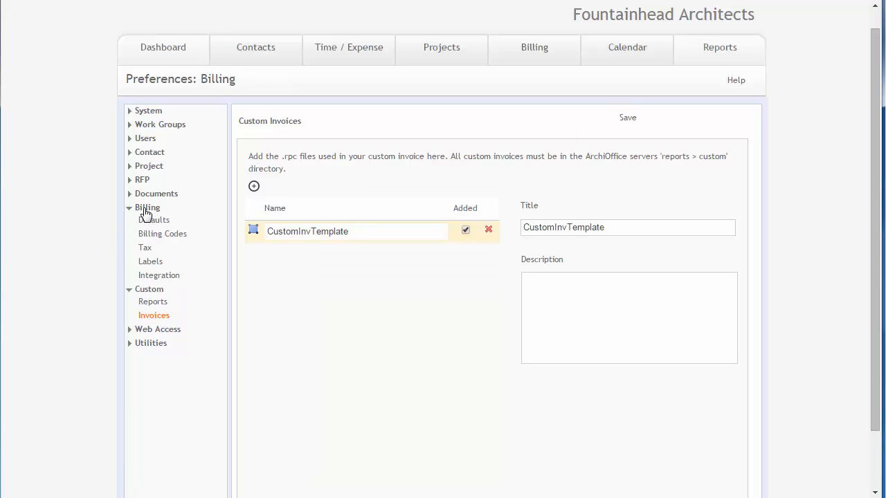
pyautogui.click(153, 223)
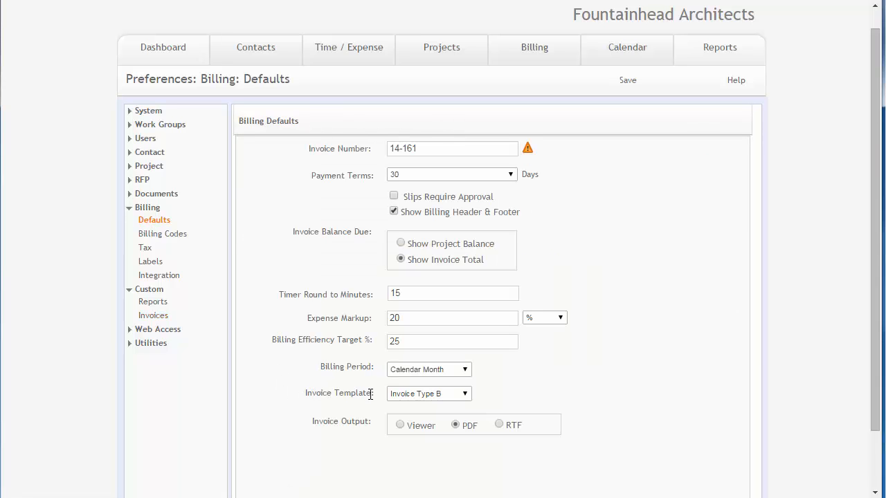
pyautogui.click(411, 394)
pyautogui.click(416, 428)
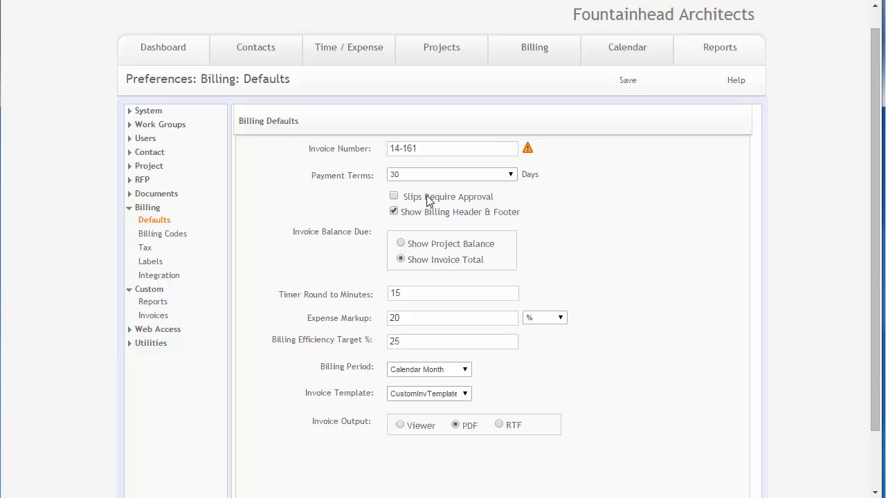
# Step: Set the invoice template to CustomInvTemplate in the invoice output settings of project 14-03's billing options
pyautogui.click(434, 57)
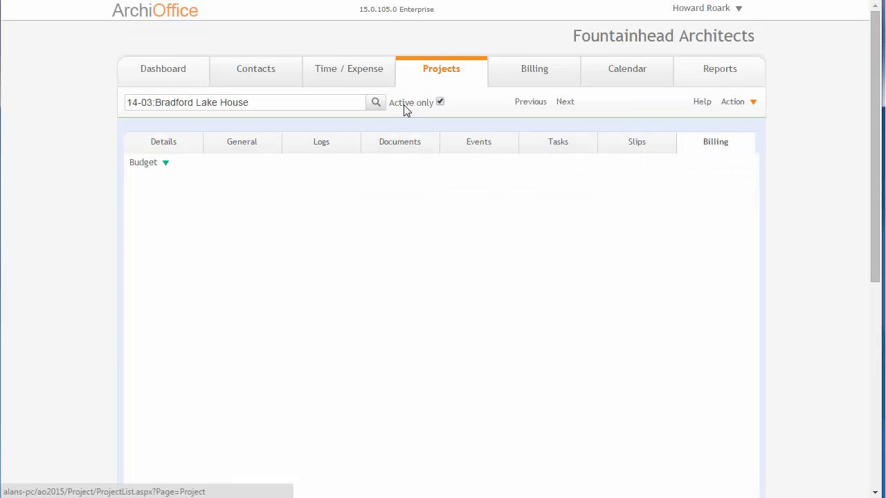
pyautogui.click(145, 163)
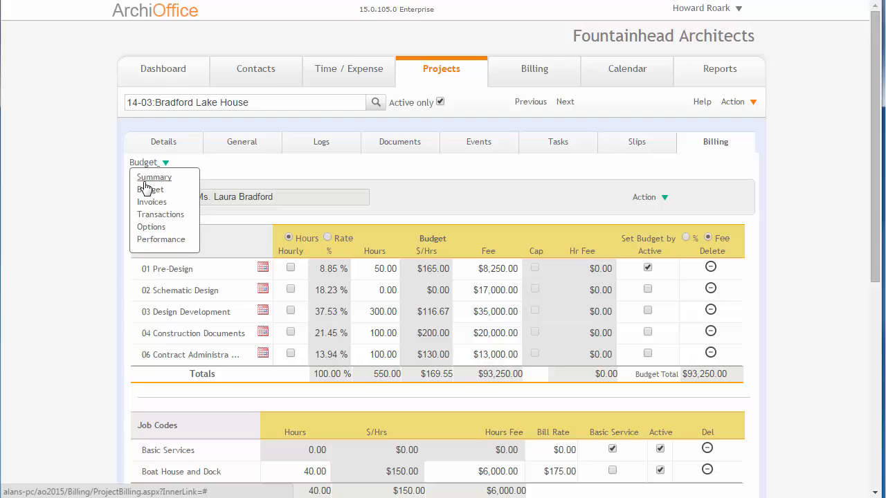
pyautogui.click(151, 227)
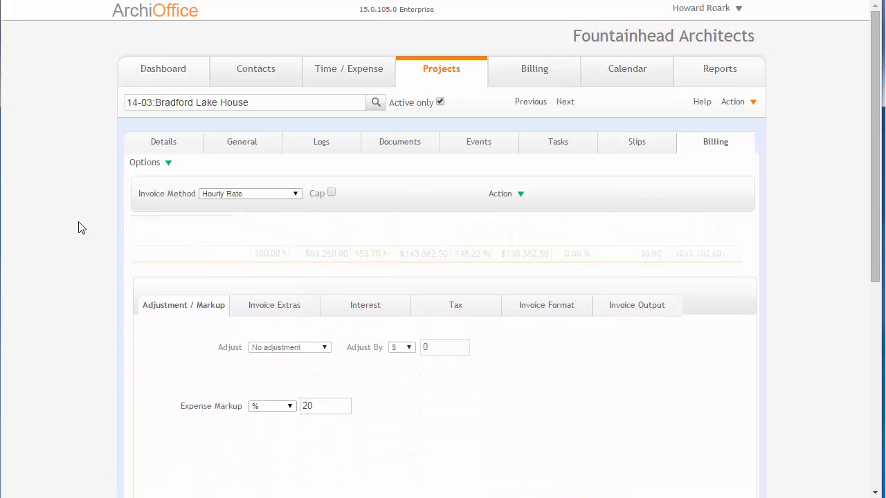
pyautogui.scroll(-1, 83, 223)
pyautogui.click(548, 186)
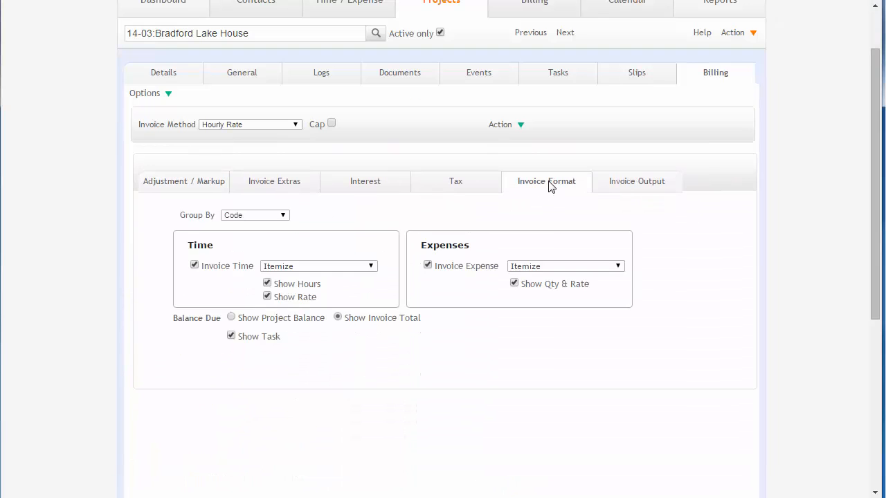
pyautogui.click(629, 185)
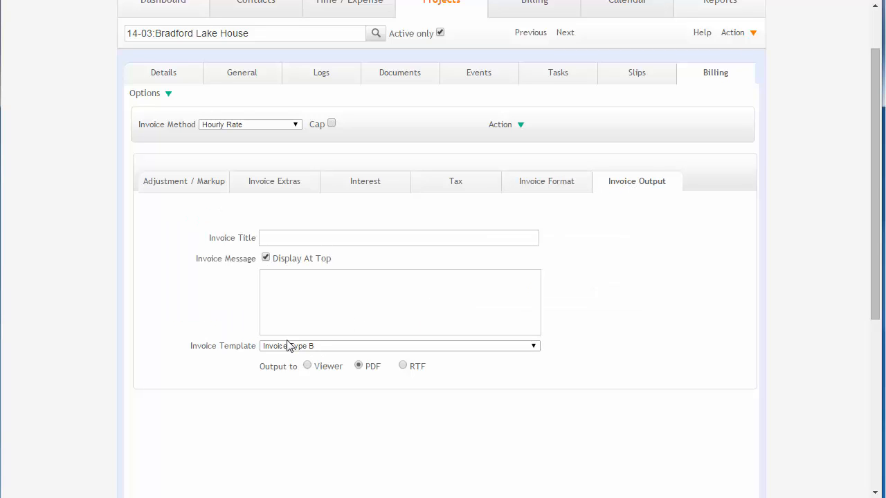
pyautogui.click(342, 346)
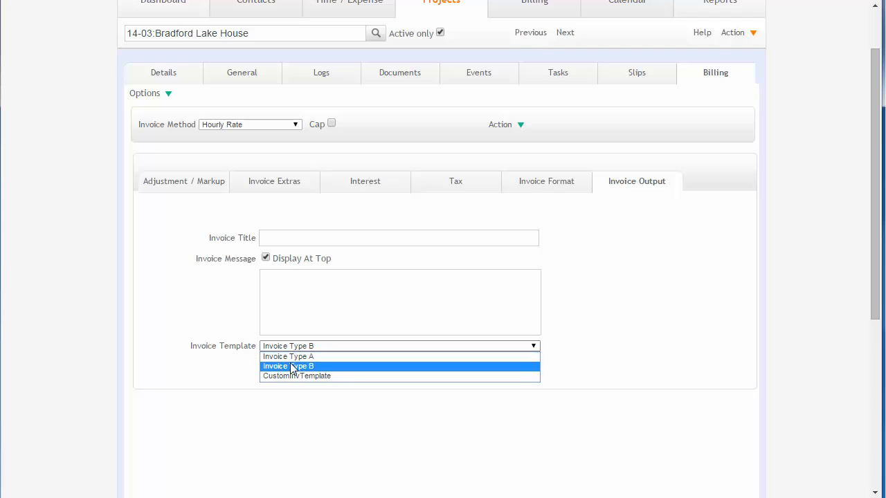
pyautogui.click(337, 375)
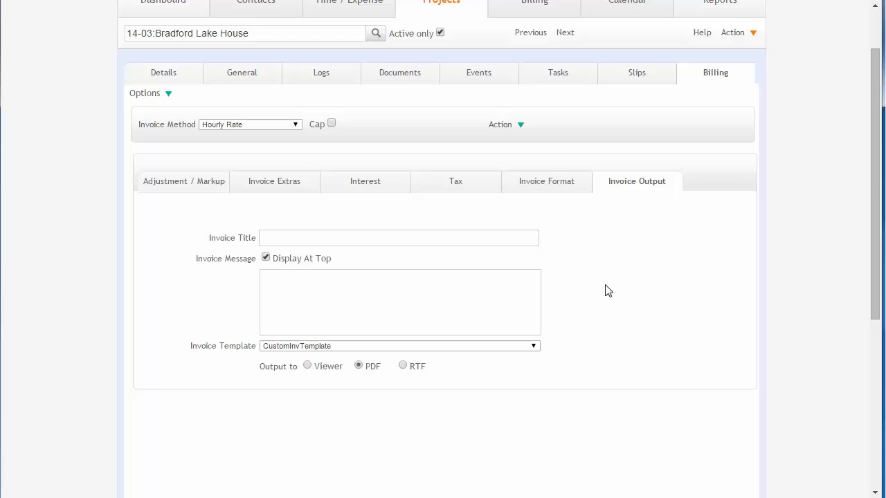
# Step: Show the options of the signed-in user's account
pyautogui.scroll(1, 608, 292)
pyautogui.click(706, 9)
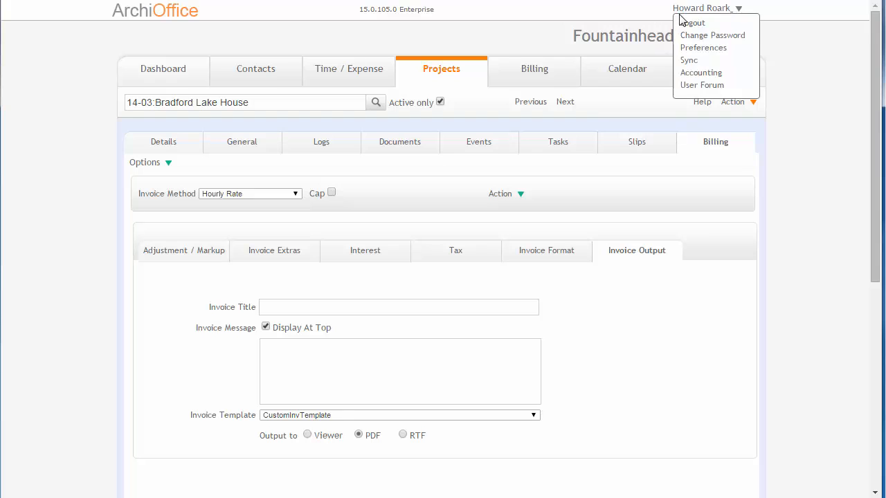